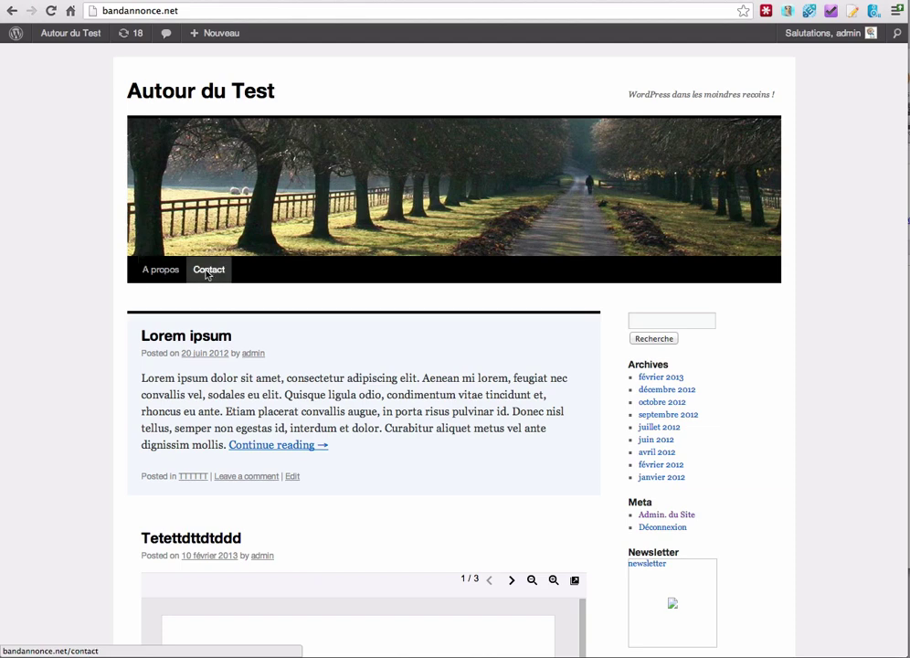
Open the menu management page in the site's administration area
mouse_move(92, 35)
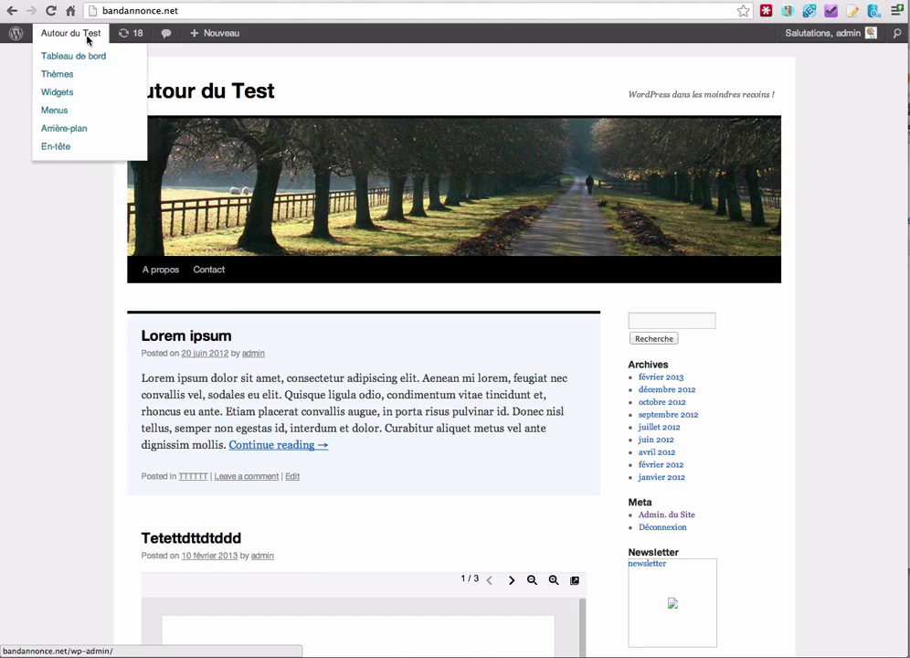
click(81, 55)
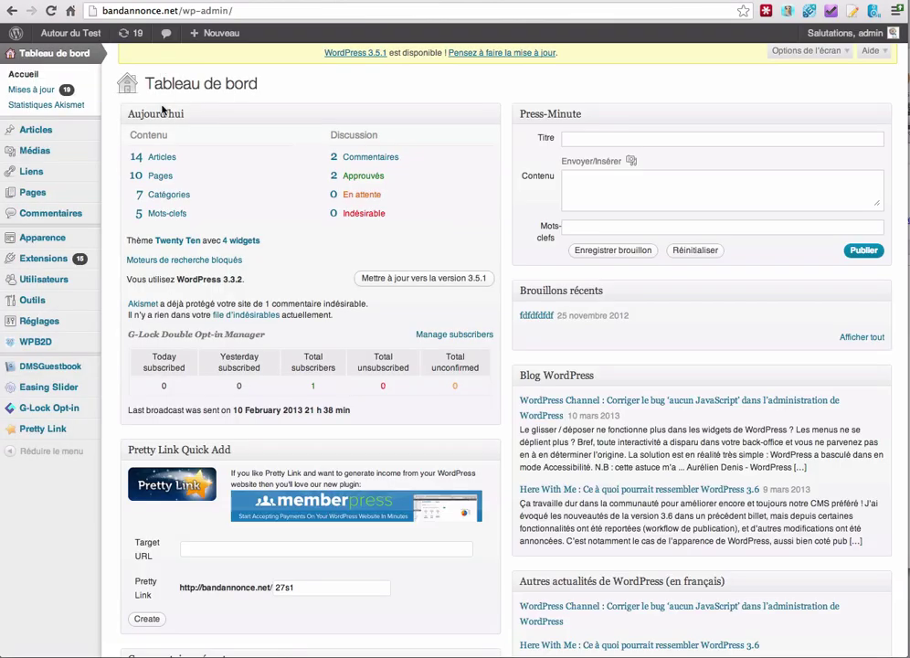
mouse_move(66, 239)
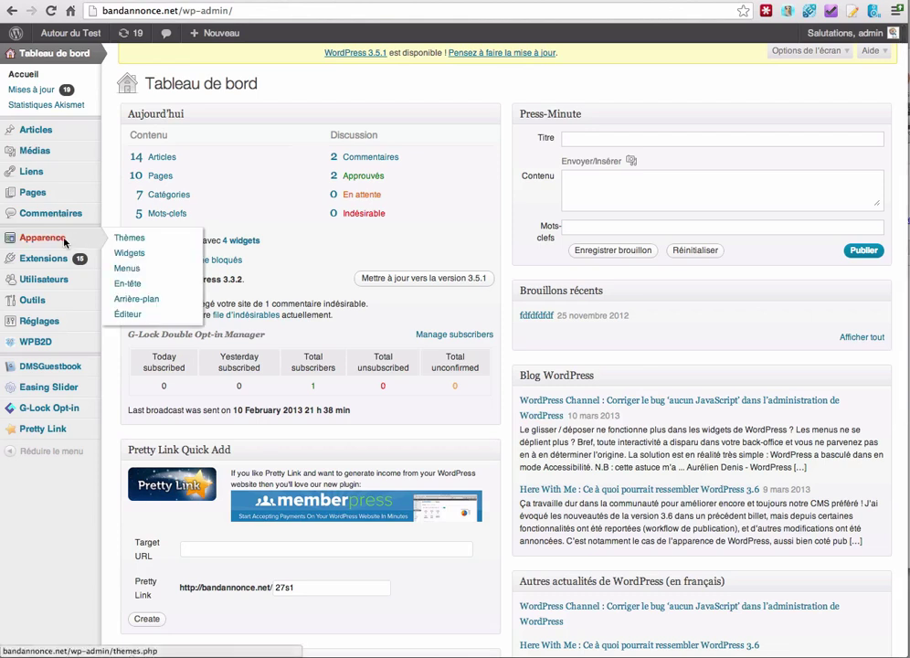
click(141, 270)
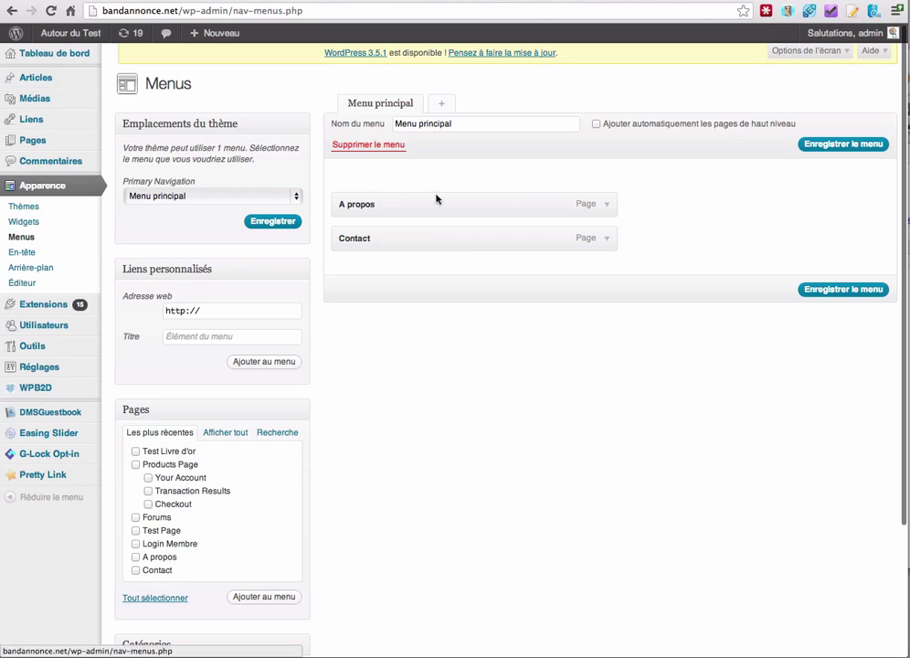
Create a new navigation menu named "Menu"
click(440, 105)
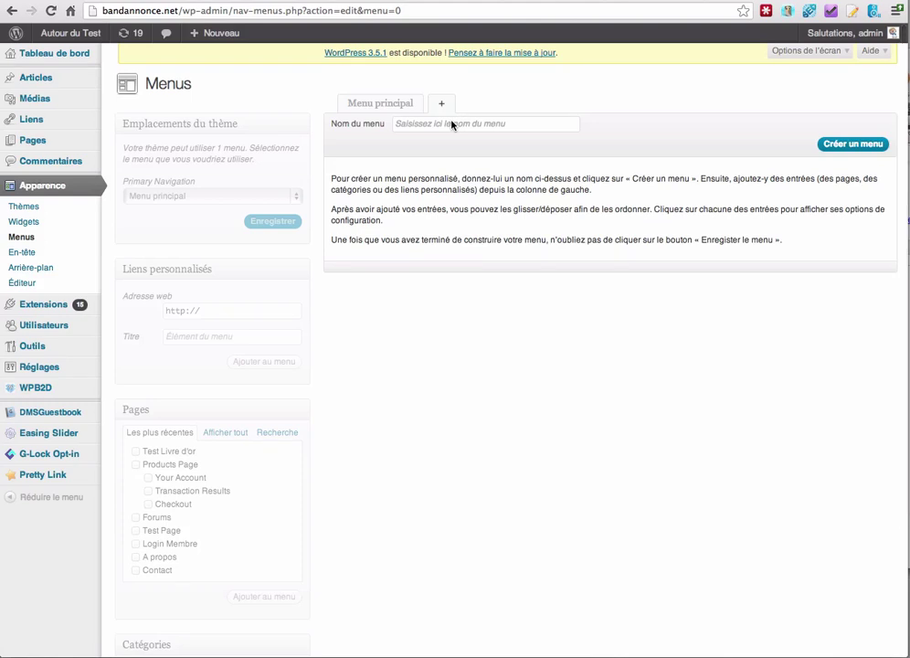
click(447, 125)
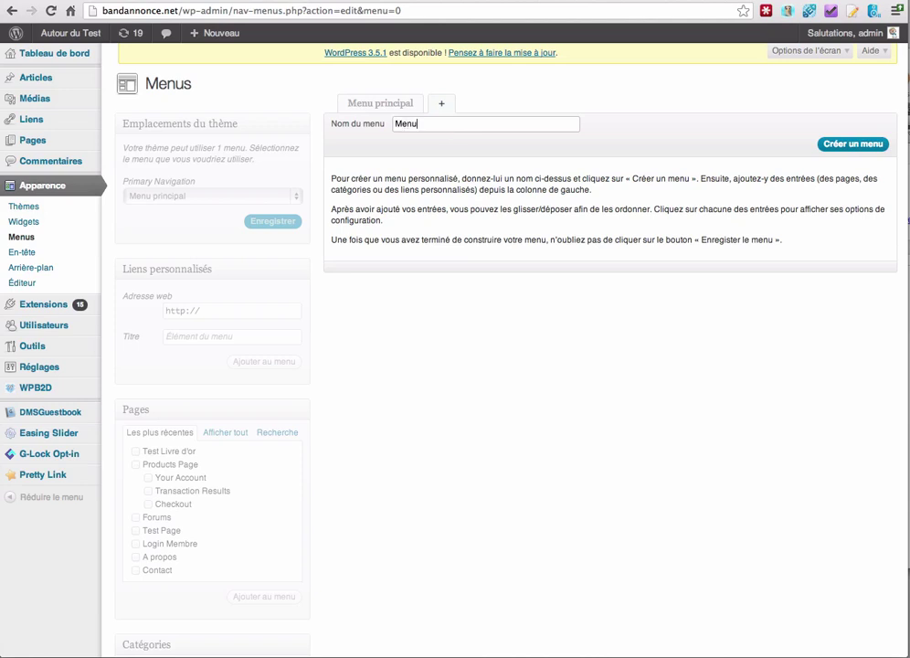
click(849, 144)
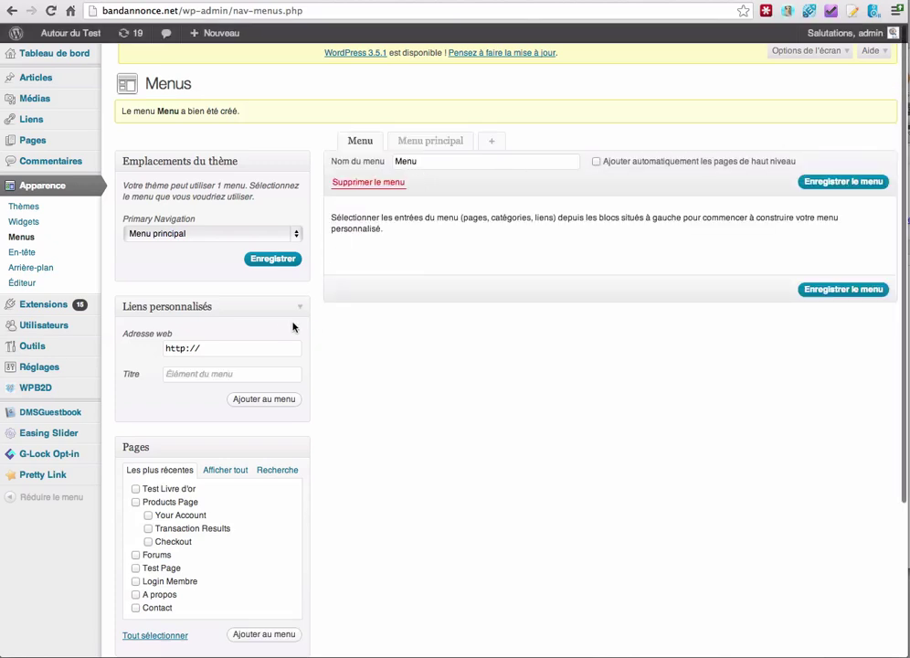
Add the "A propos" page to the new menu
scroll(311, 328, down, 1)
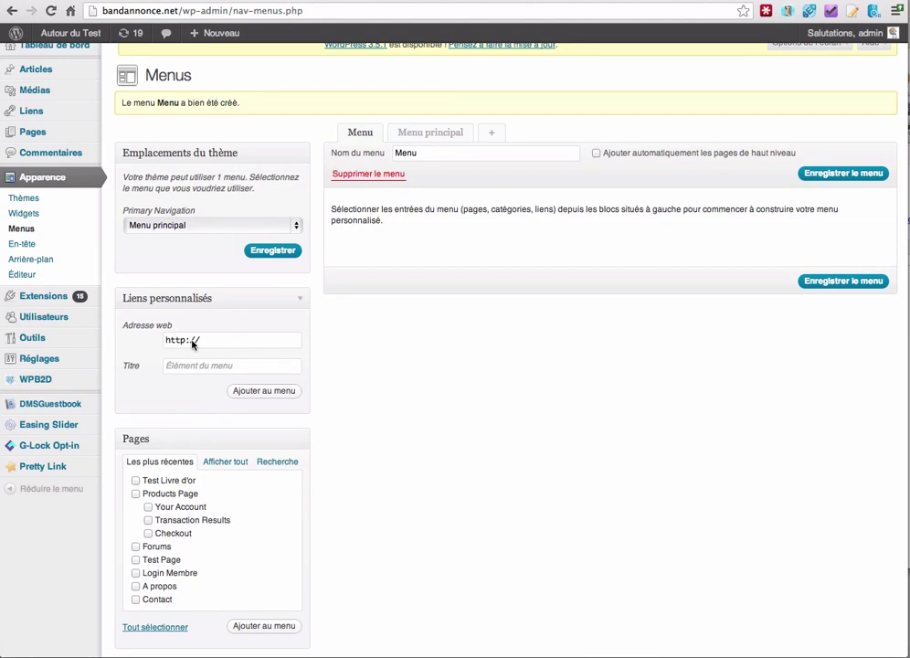
scroll(338, 362, down, 5)
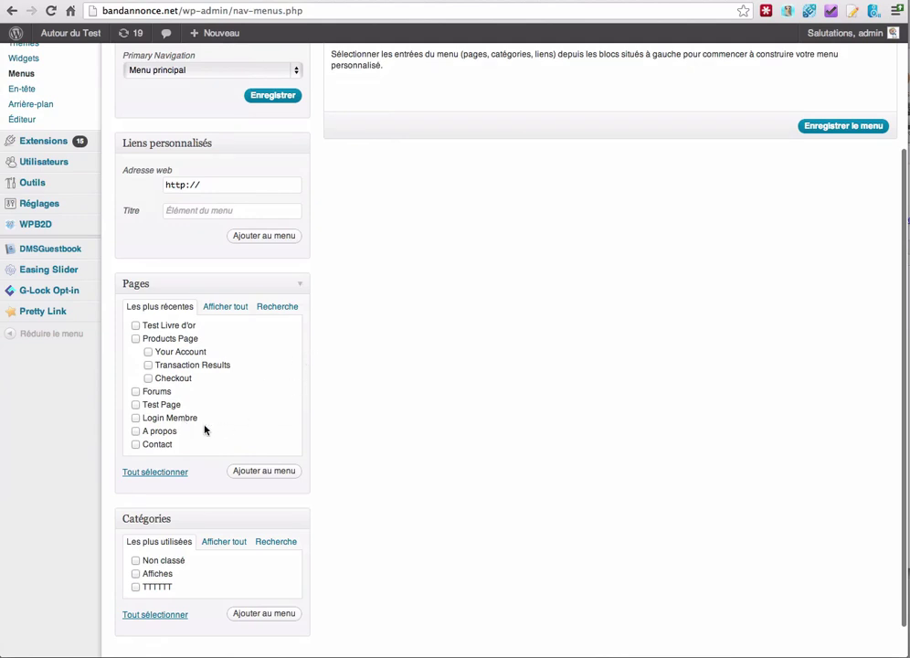
click(135, 432)
click(270, 471)
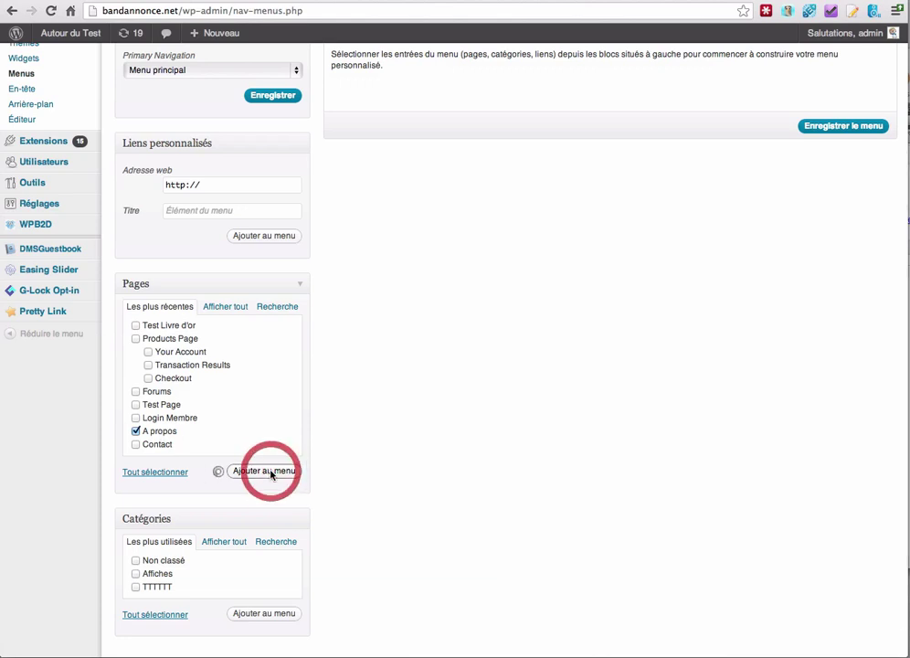
scroll(357, 401, up, 4)
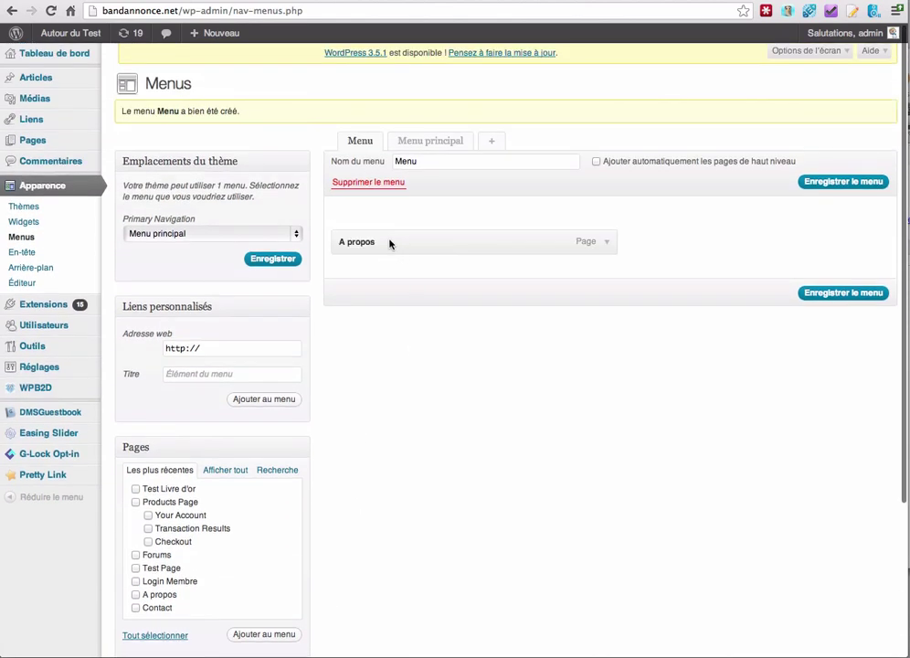
Add the categories "Affiches" and "TTTTTT" to the menu
scroll(343, 372, down, 5)
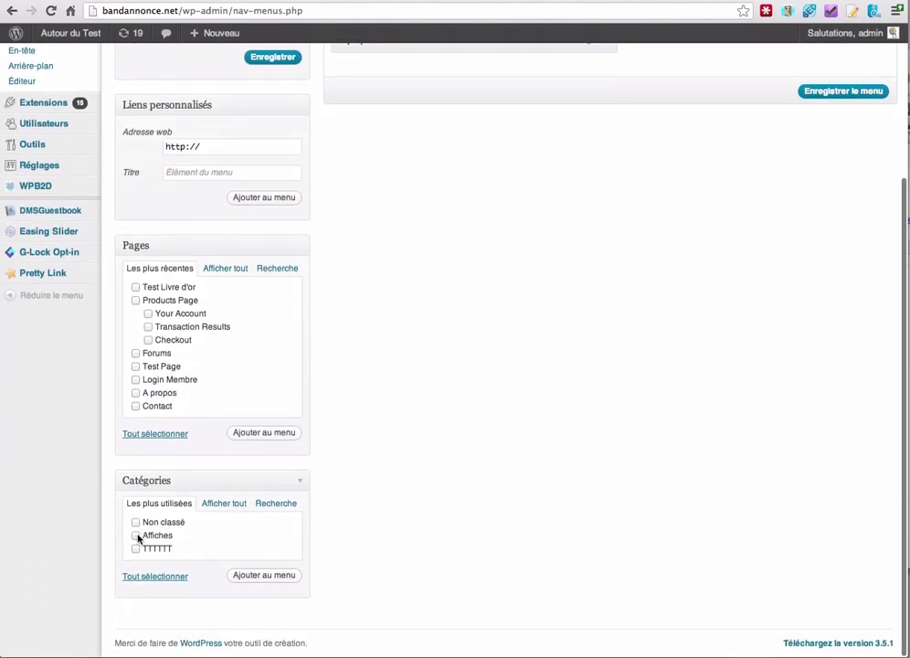
click(136, 535)
click(136, 548)
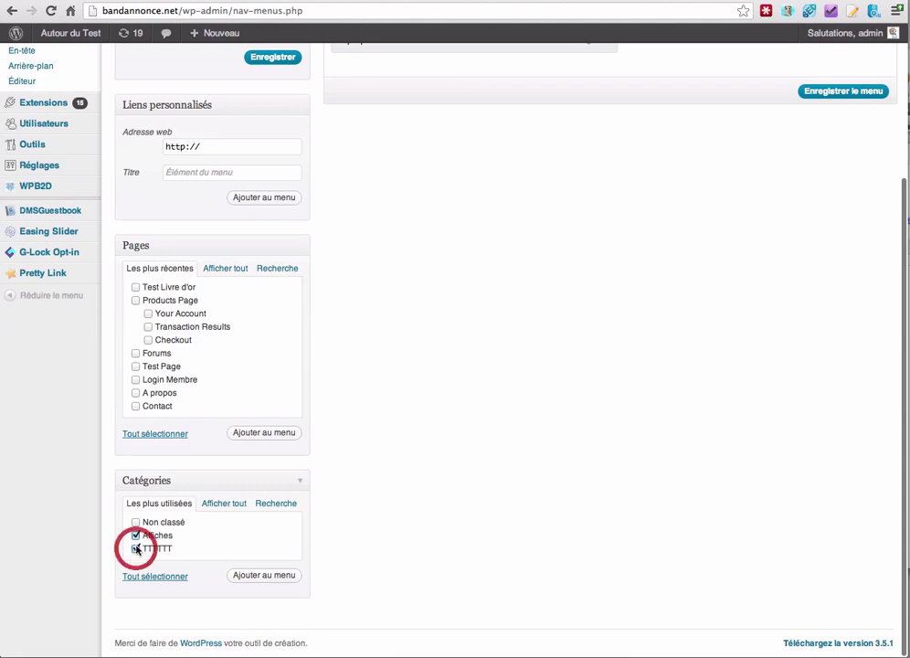
click(254, 576)
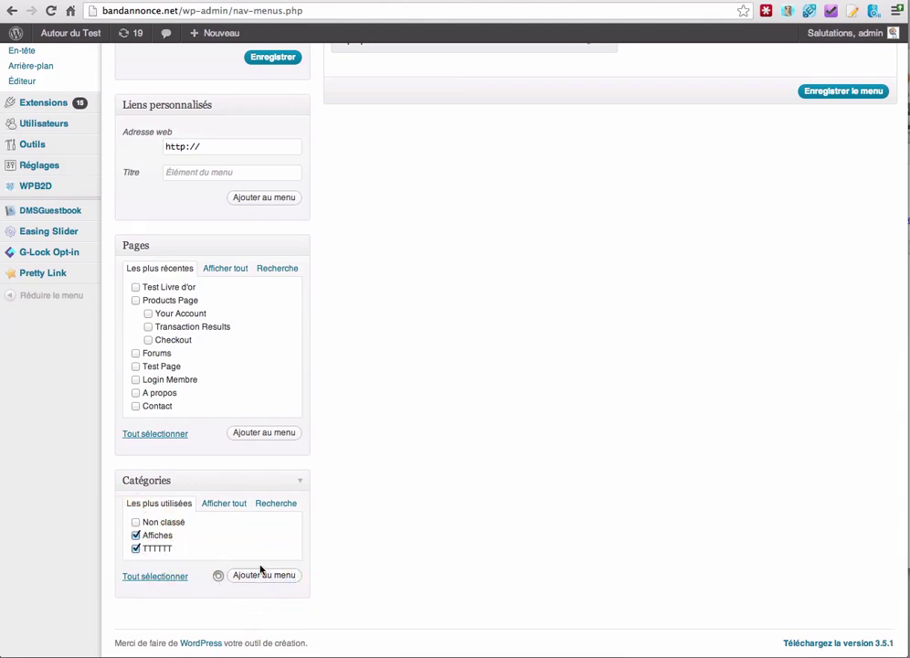
scroll(384, 485, up, 5)
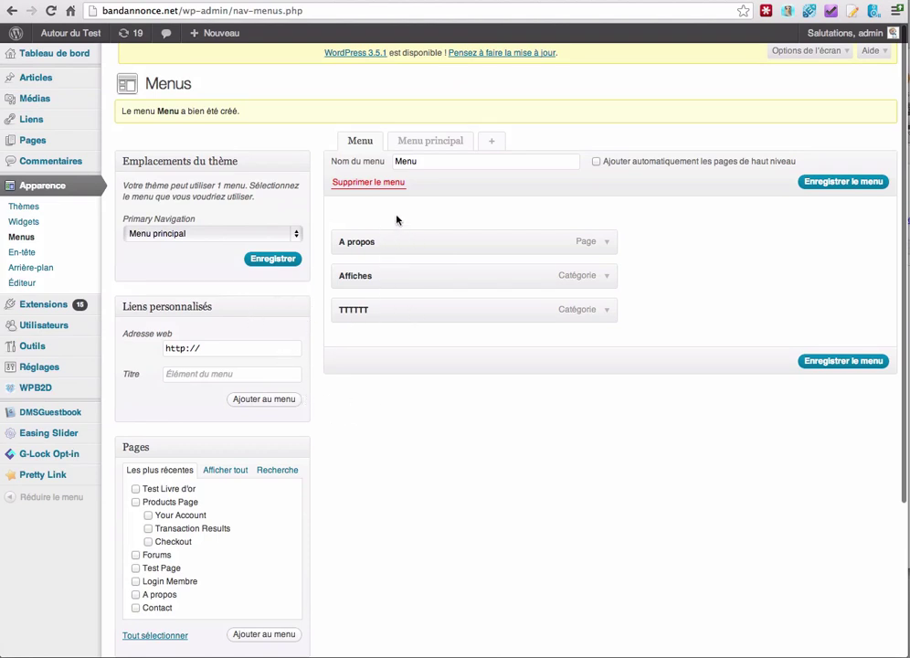
Open the "Lorem ipsum" article on the public site and copy its web address
click(91, 33)
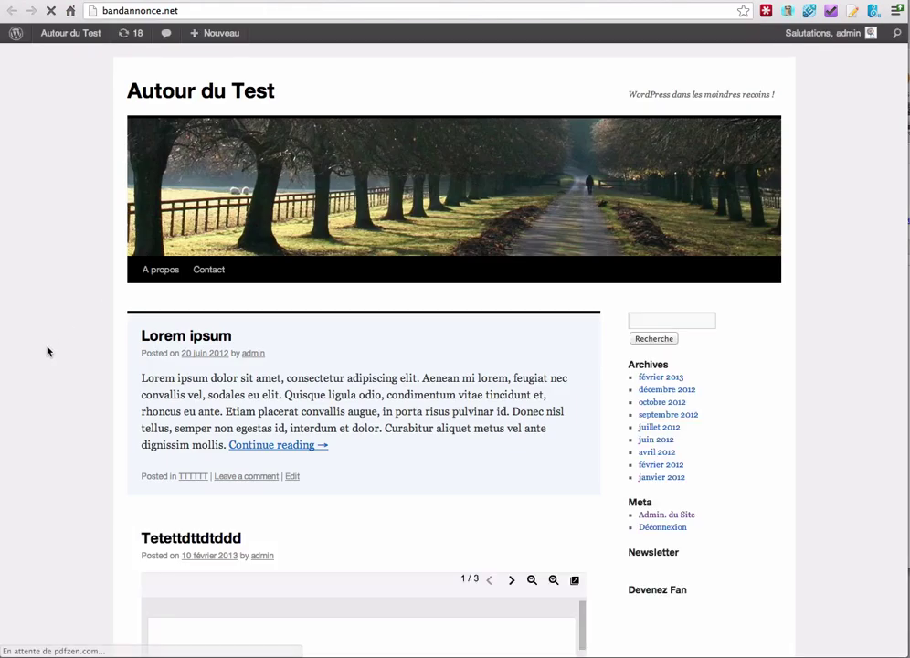
scroll(48, 351, down, 1)
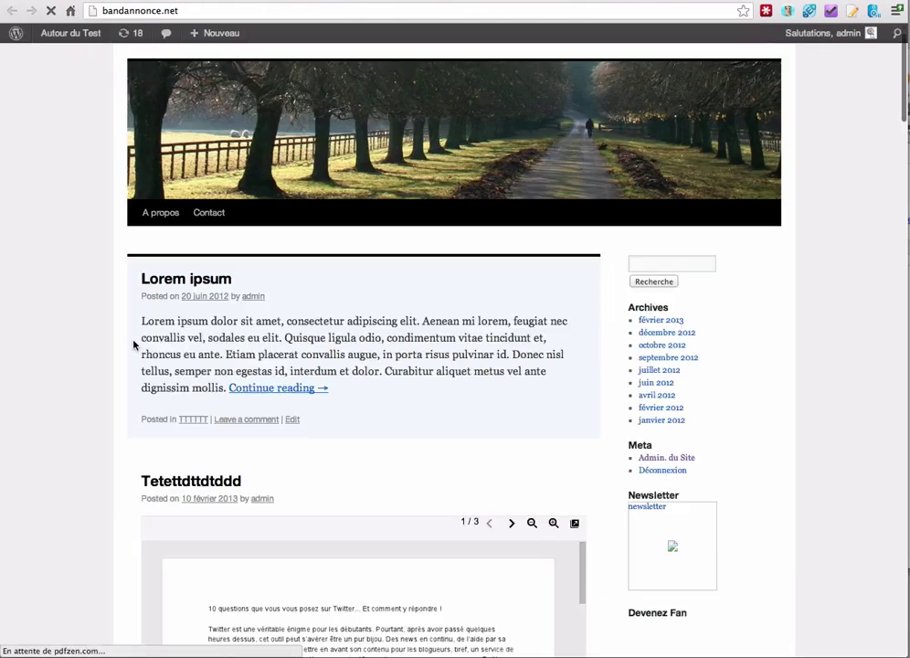
click(186, 282)
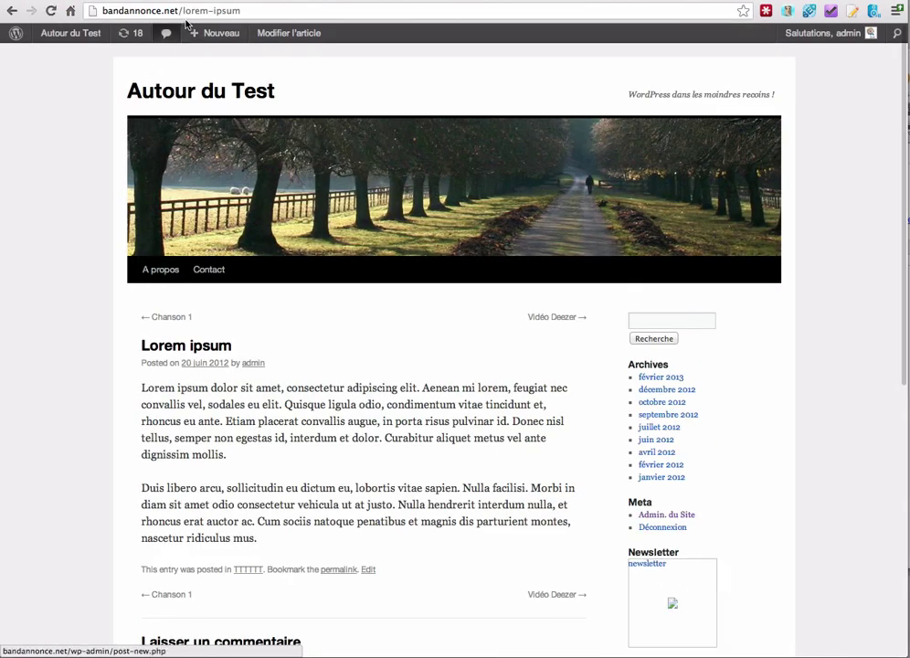
double_click(189, 11)
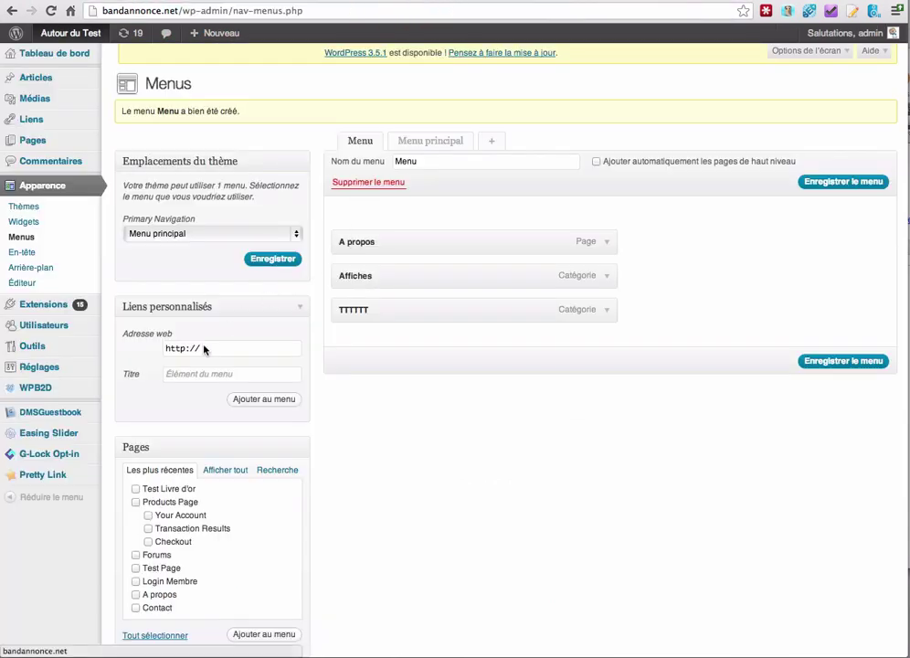
click(203, 347)
text(http://bandannonce.net/lorem-ipsum)
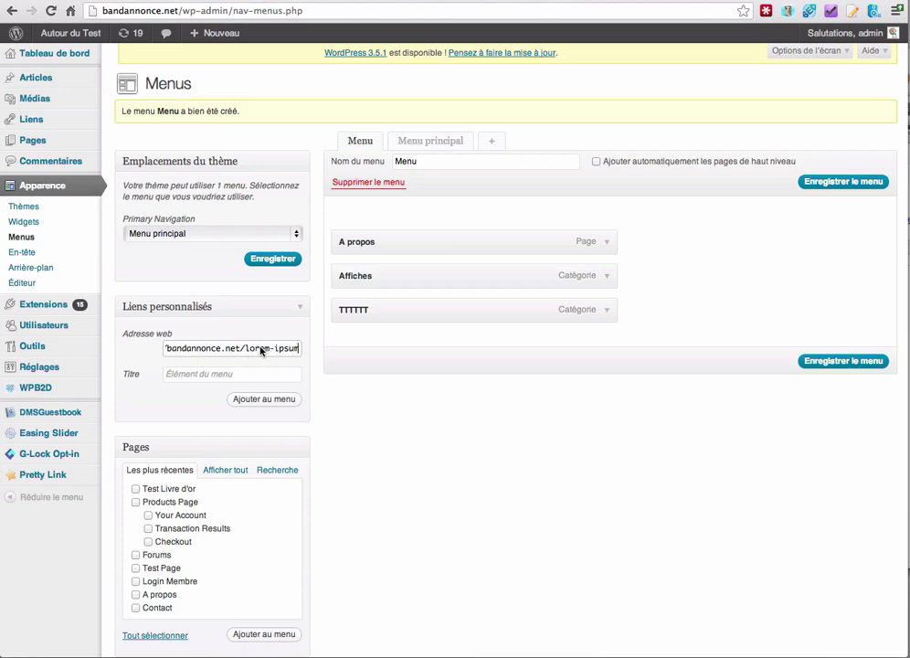
drag(265, 350, 291, 349)
key(super+c)
click(235, 376)
key(super+v)
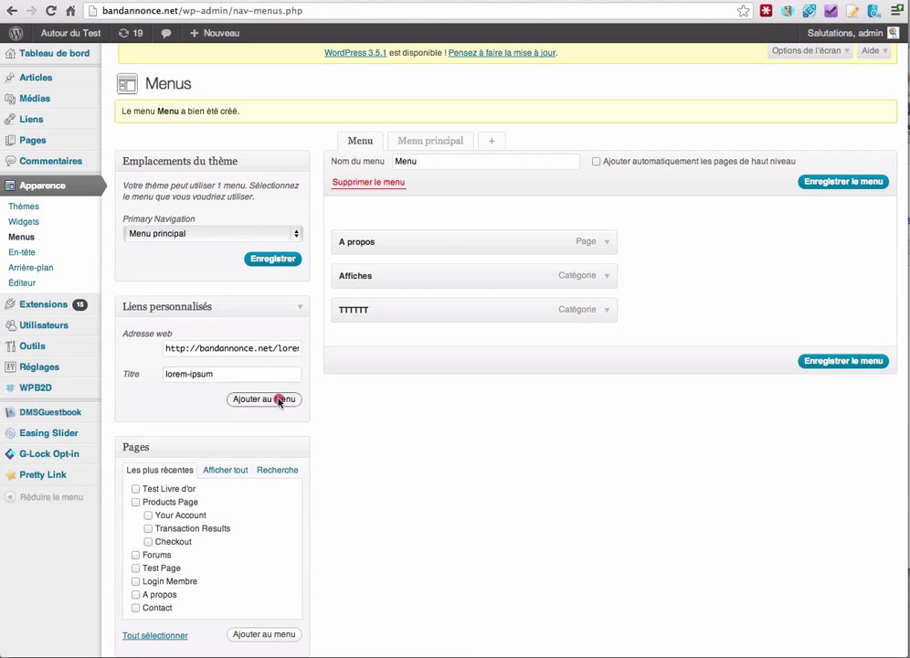
click(251, 399)
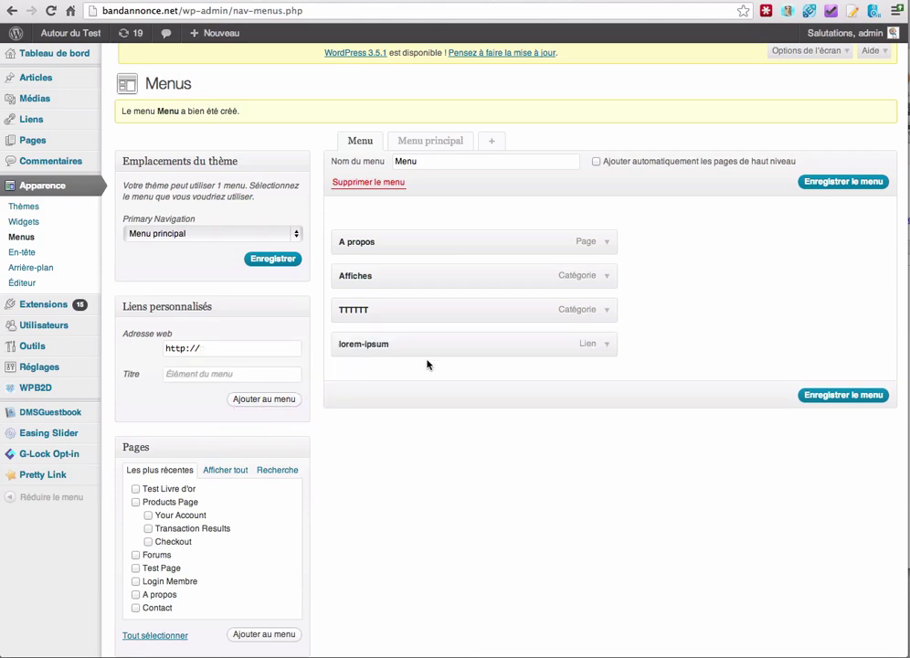
click(856, 394)
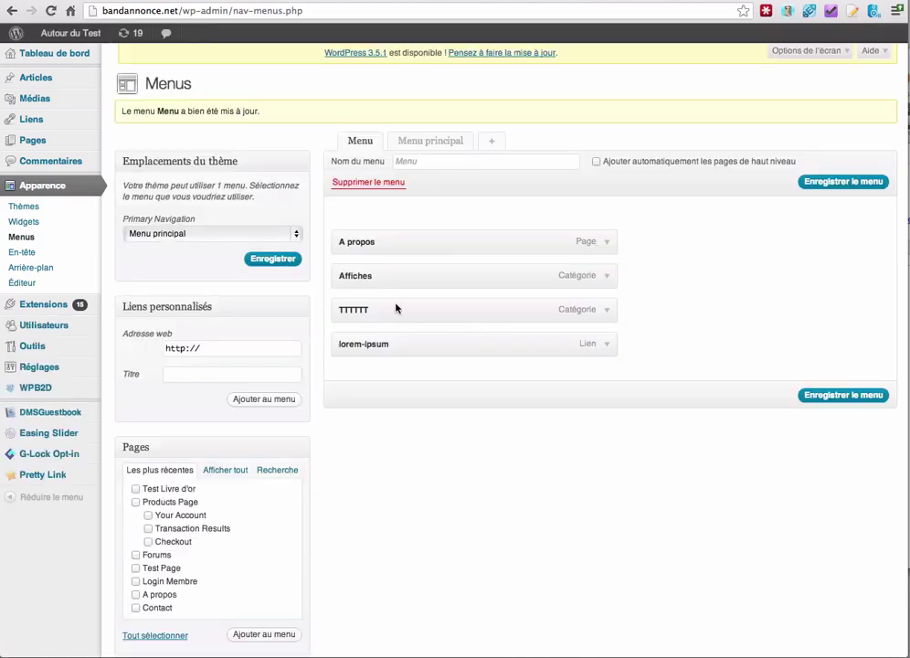
Assign "Menu" to the theme's Primary Navigation location and save the assignment
click(222, 235)
click(230, 207)
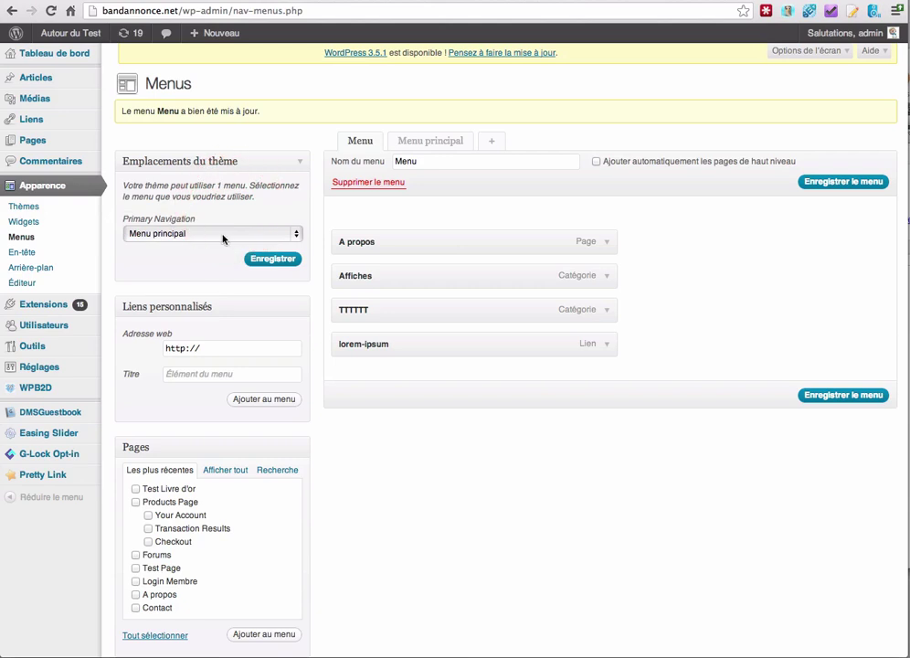
click(193, 236)
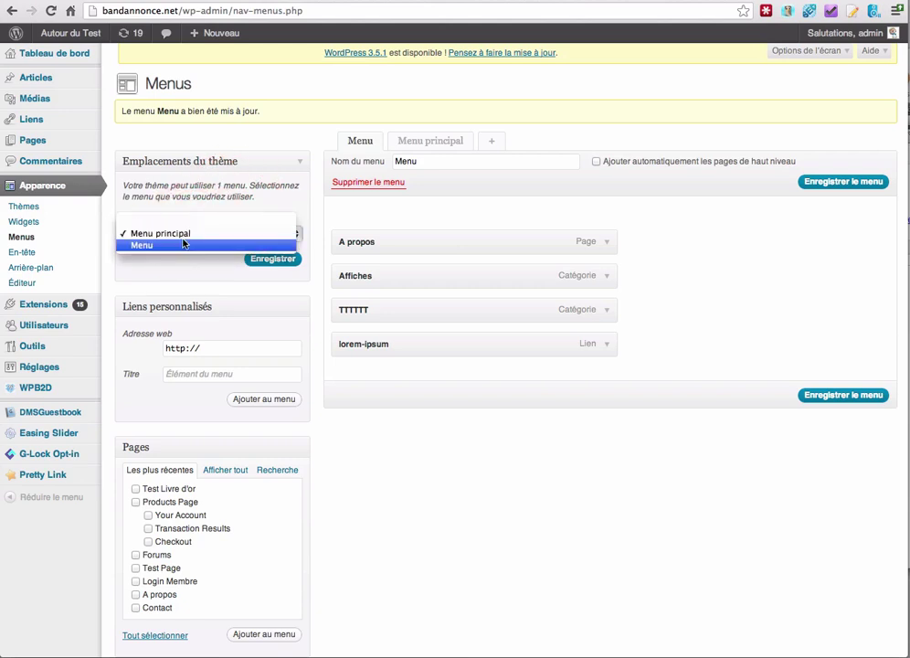
click(182, 247)
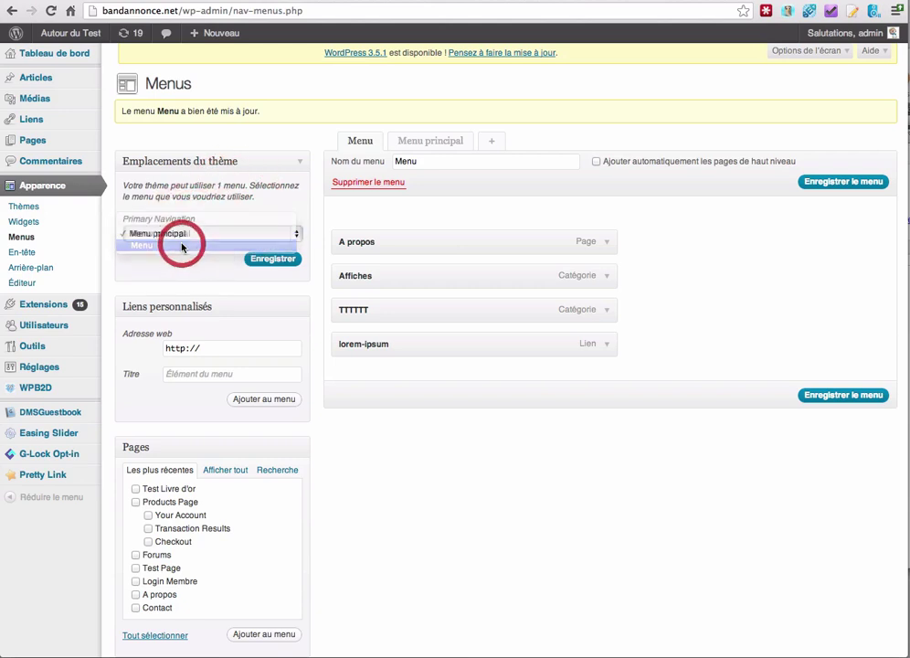
click(281, 260)
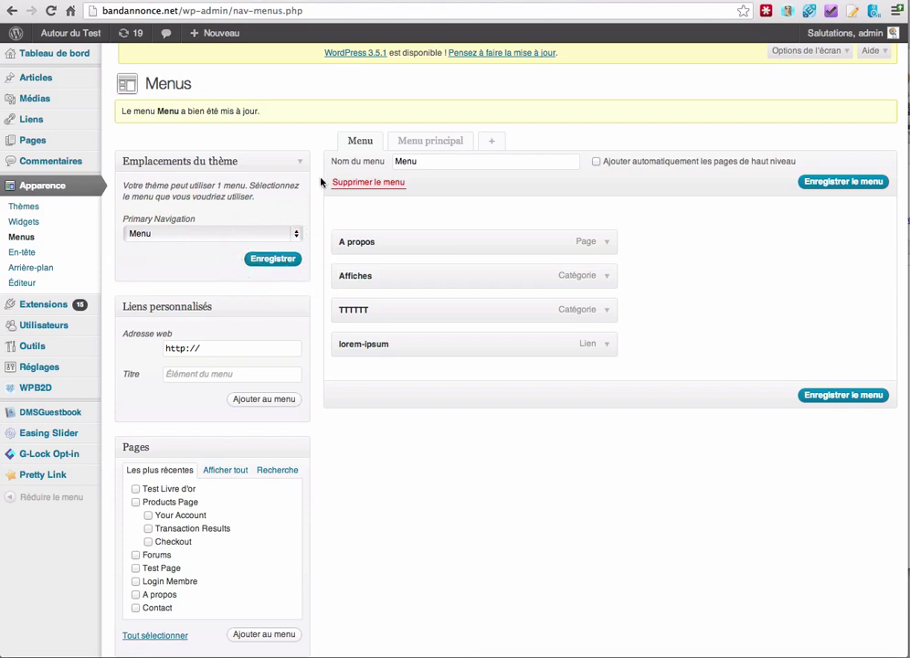
Return to the public site's home page and check the entries in its navigation bar
click(491, 5)
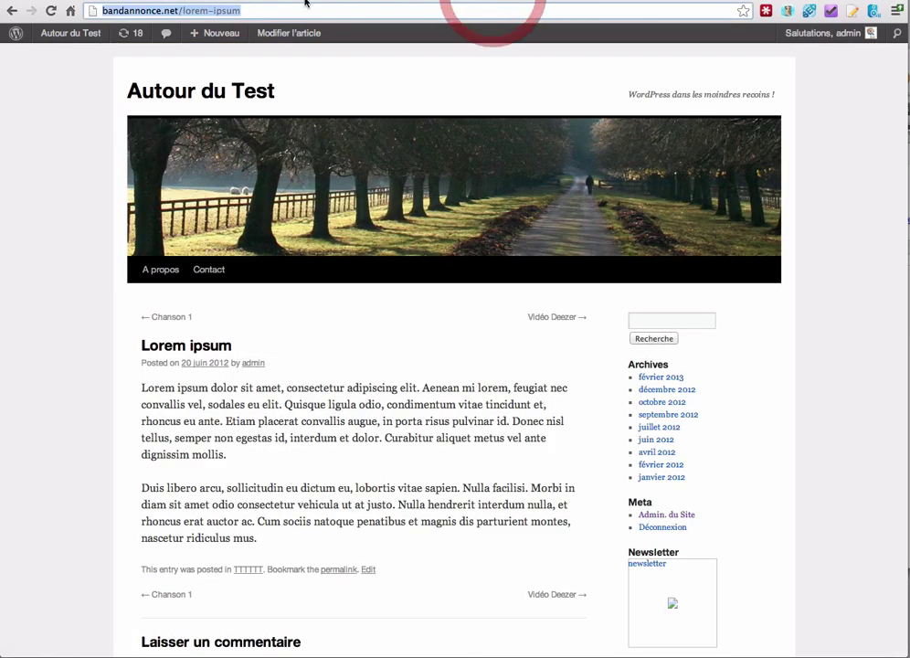
click(160, 92)
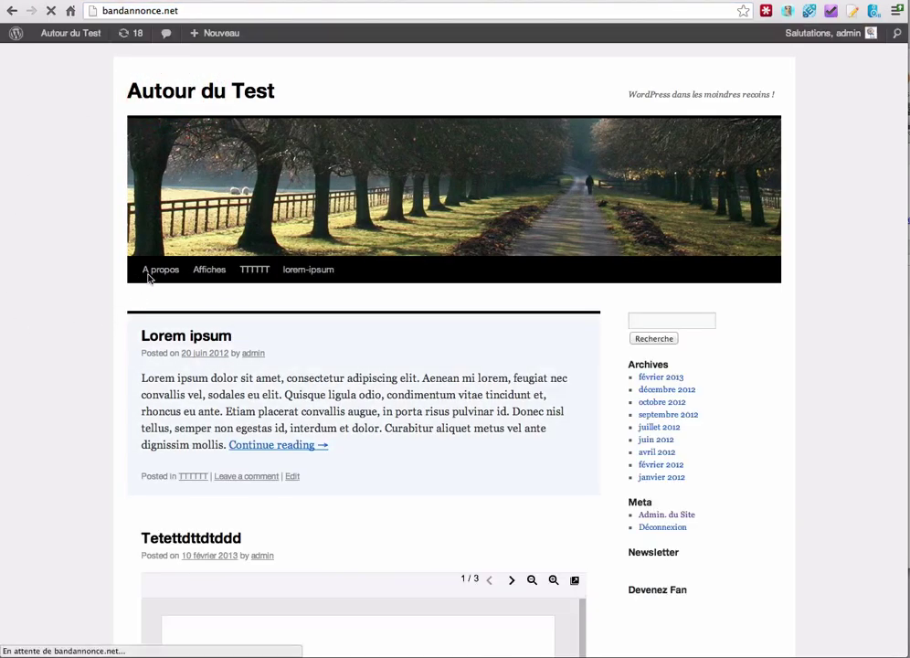
click(104, 289)
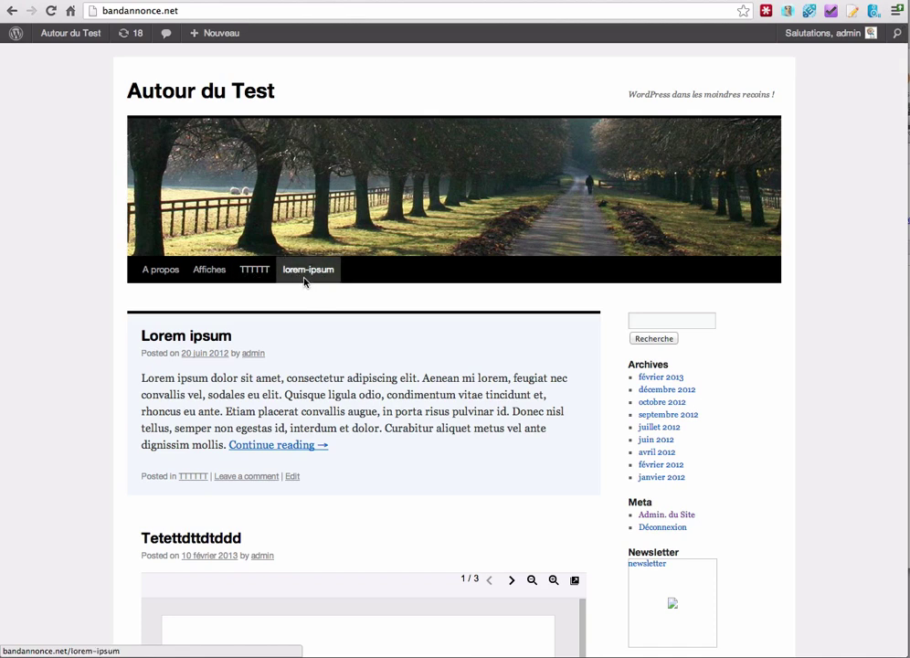
Back in the menu editor, nest the "Affiches" category under "A propos" as a sub-item and save the menu
click(384, 0)
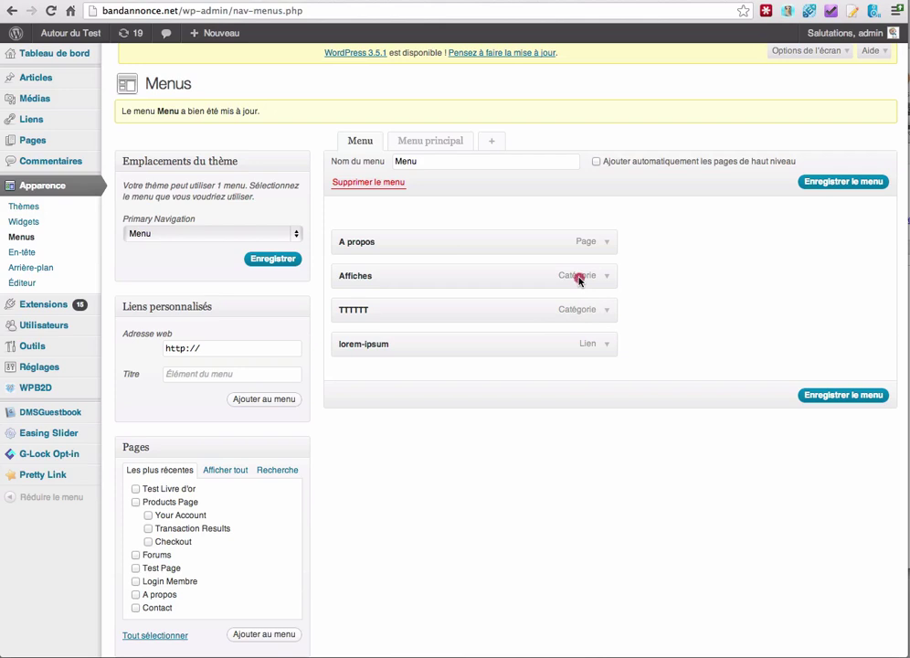
drag(578, 280, 595, 267)
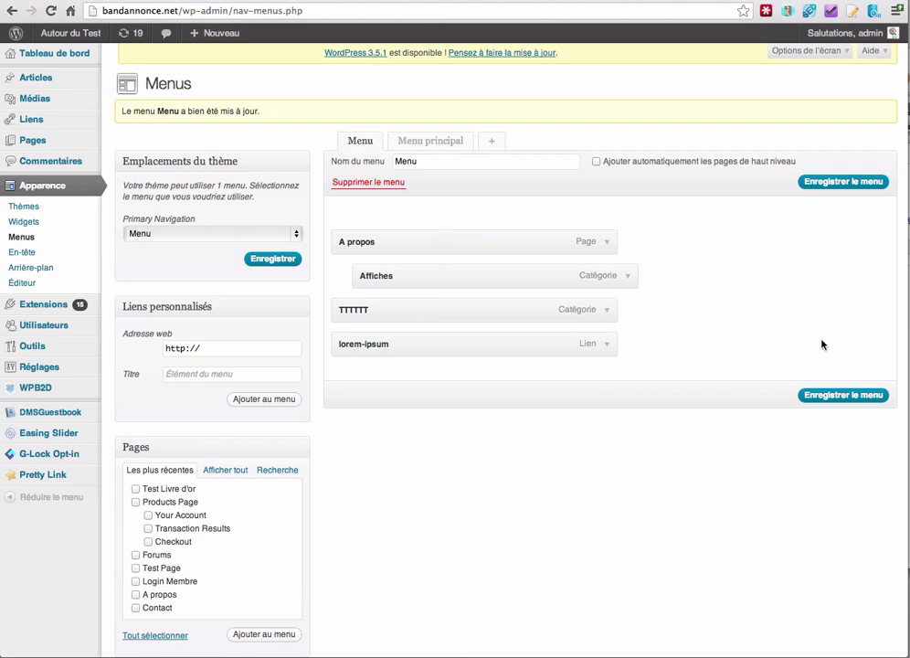
click(838, 395)
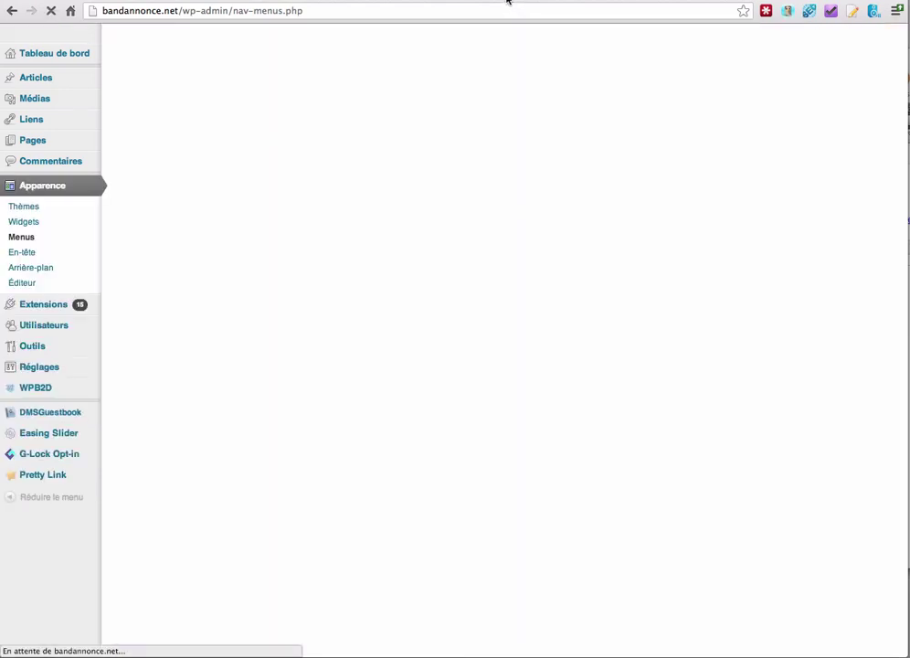
Reload the public home page to check the submenu under "A propos"
click(502, 2)
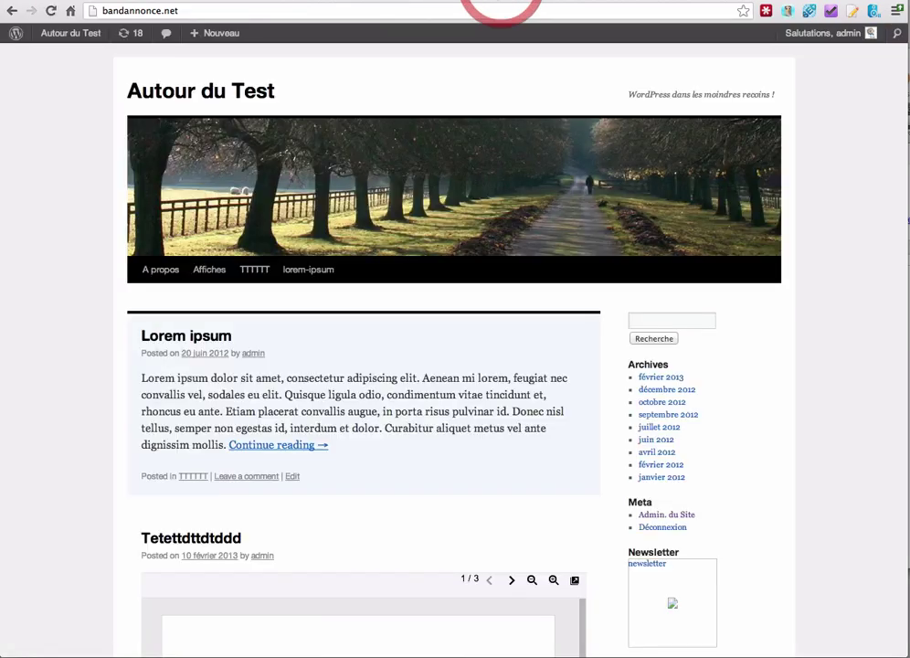
click(53, 12)
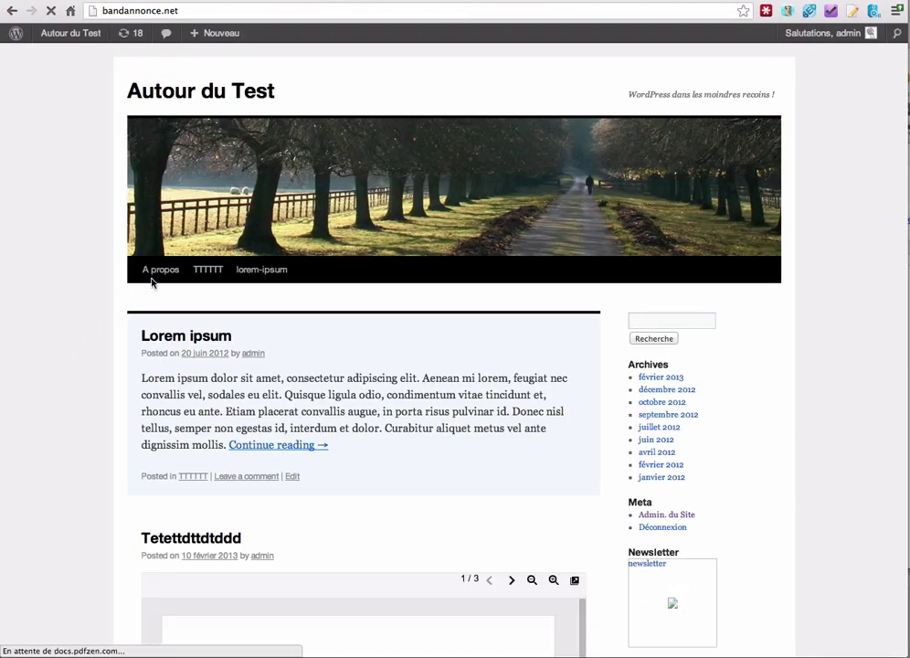
Back in the menu editor, nest the "lorem-ipsum" link under the "TTTTTT" category as a sub-item and save the menu
mouse_move(175, 272)
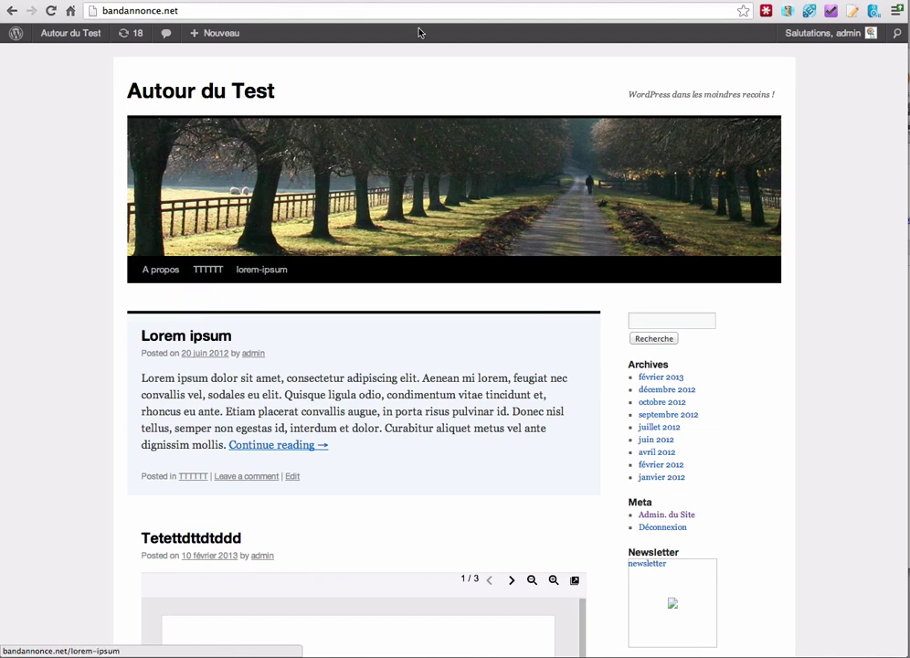
click(393, 1)
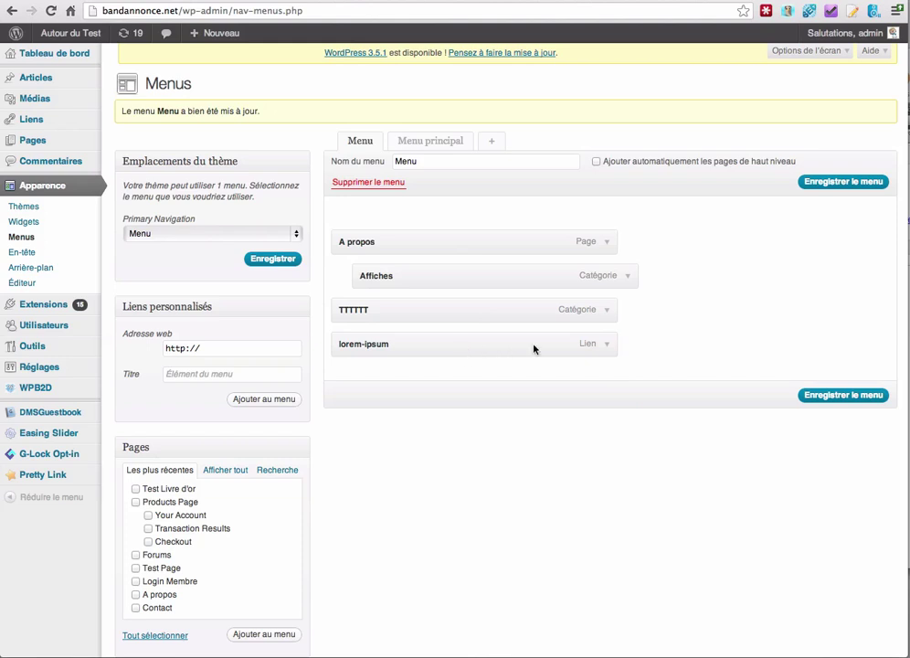
drag(538, 349, 548, 322)
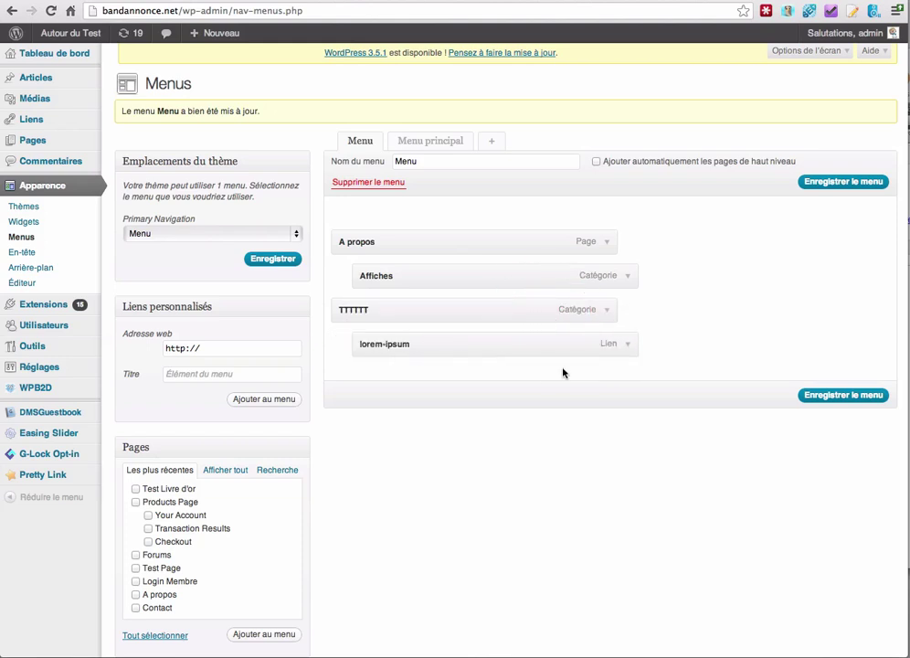
click(833, 395)
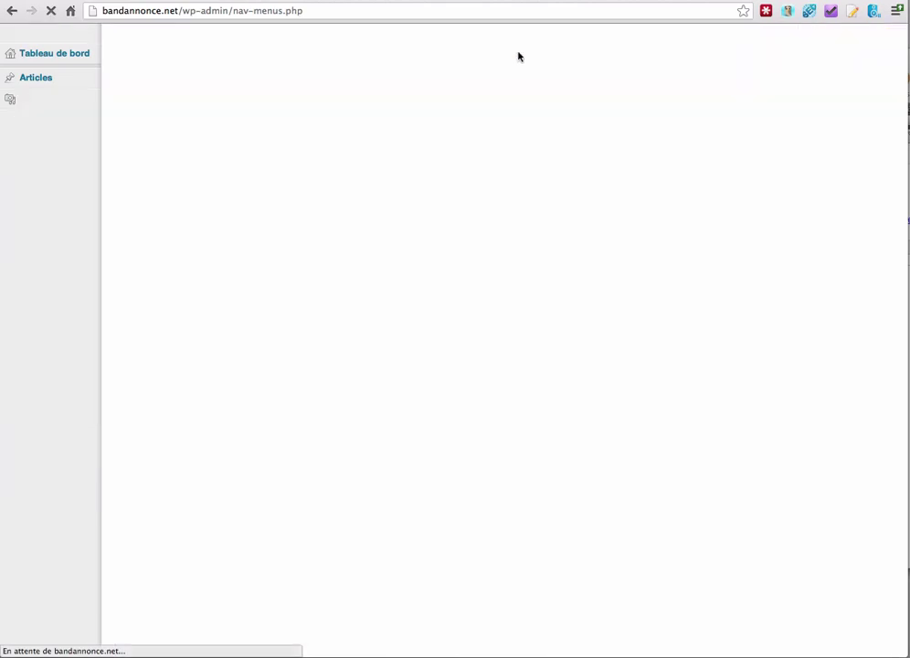
Check the submenu under "TTTTTT" on the public home page, and switch to the autourdututo.fr site to view its navigation menu
click(512, 1)
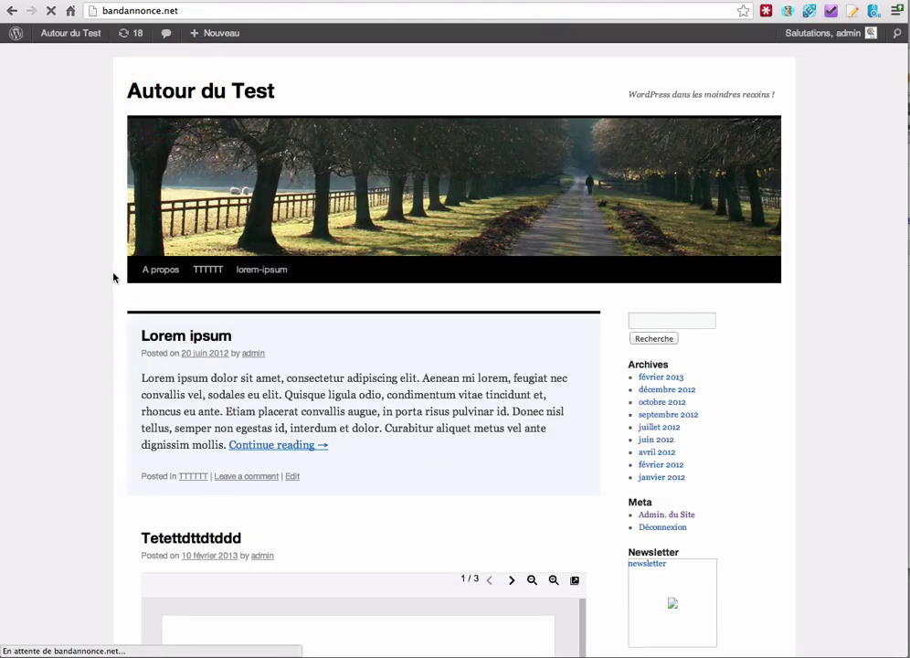
mouse_move(228, 273)
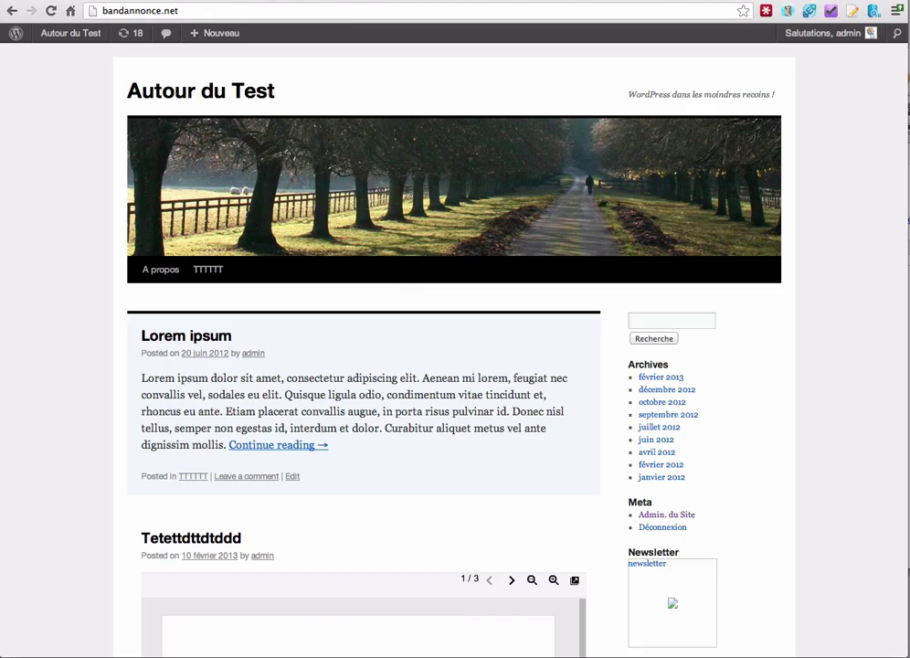
click(268, 0)
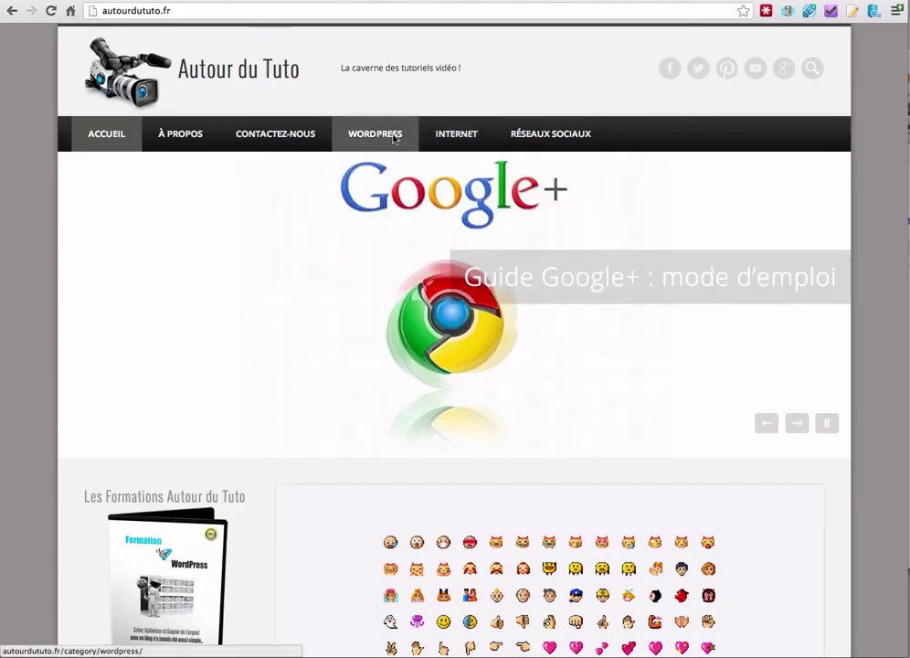